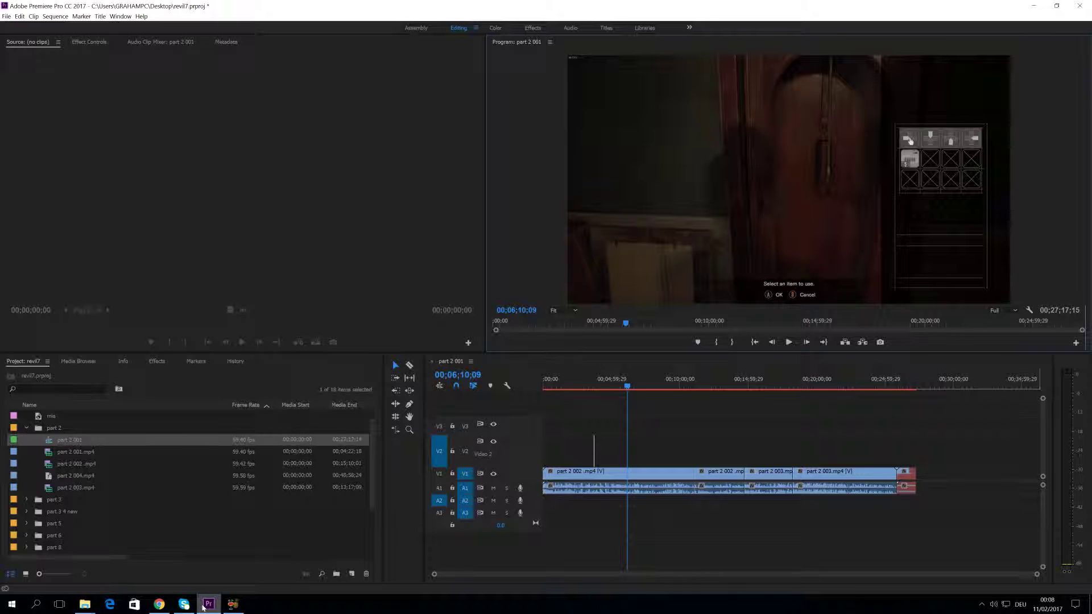
Examine the video and audio details in the file properties of the recording Resident Evil 7 02.10.2017 - 22.13.54.14.mp4
click(203, 608)
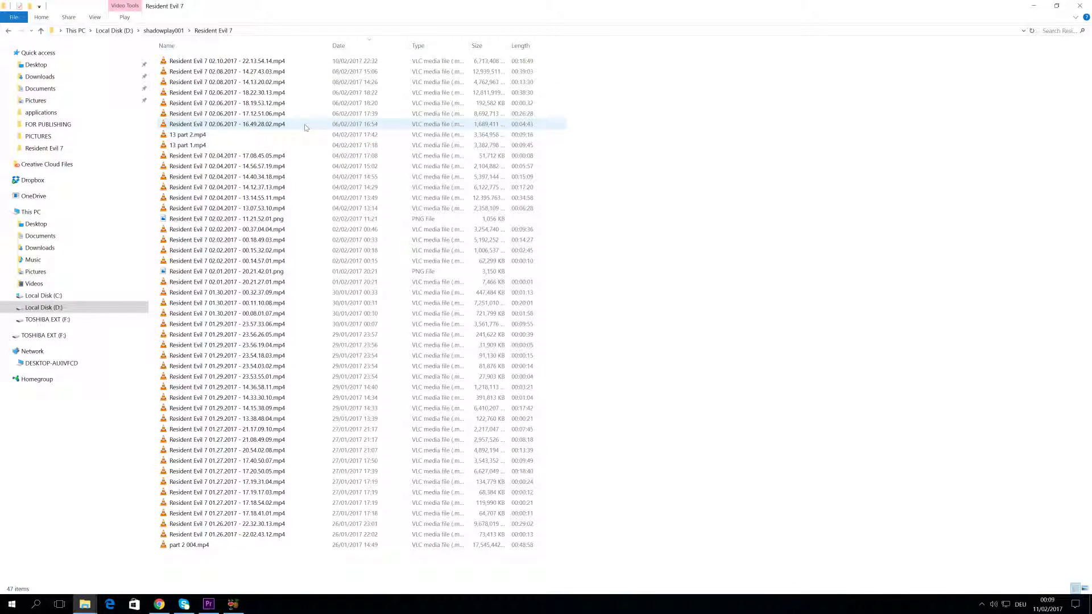
click(243, 62)
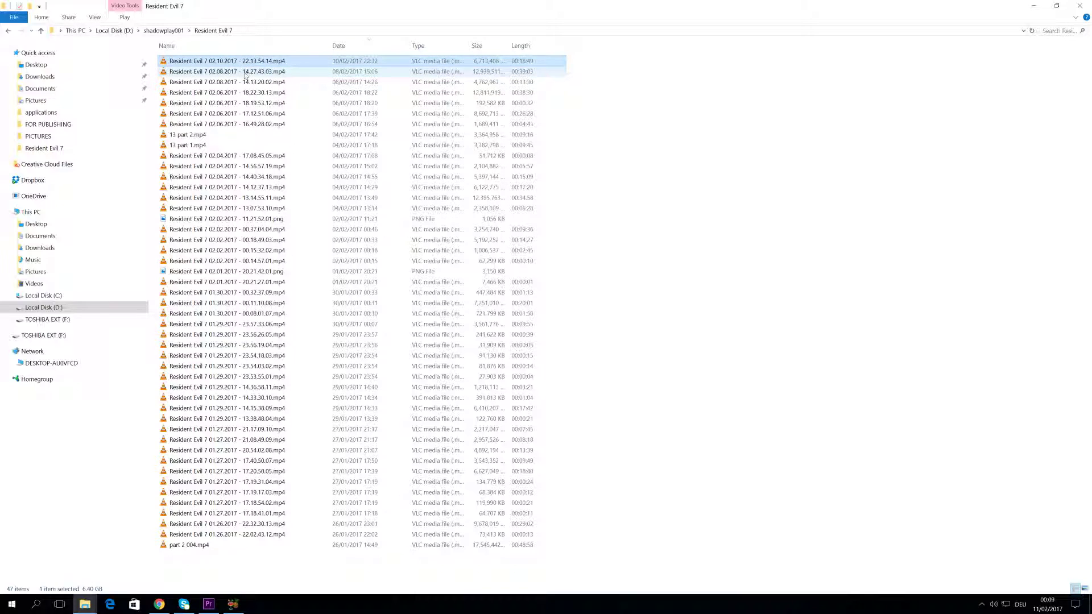
key(Down)
key(Down)
click(250, 62)
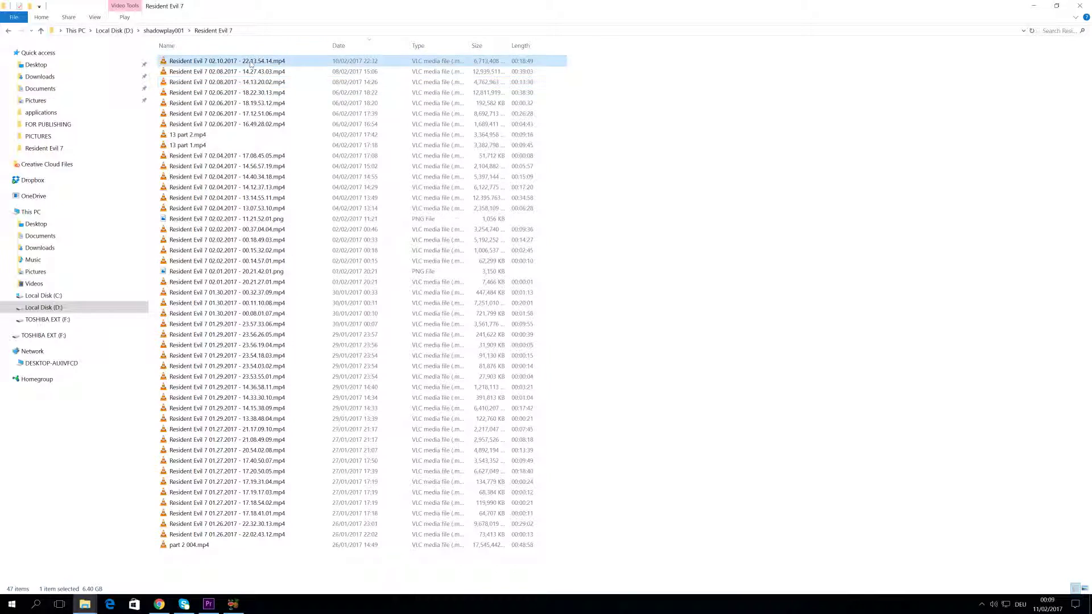
right_click(202, 66)
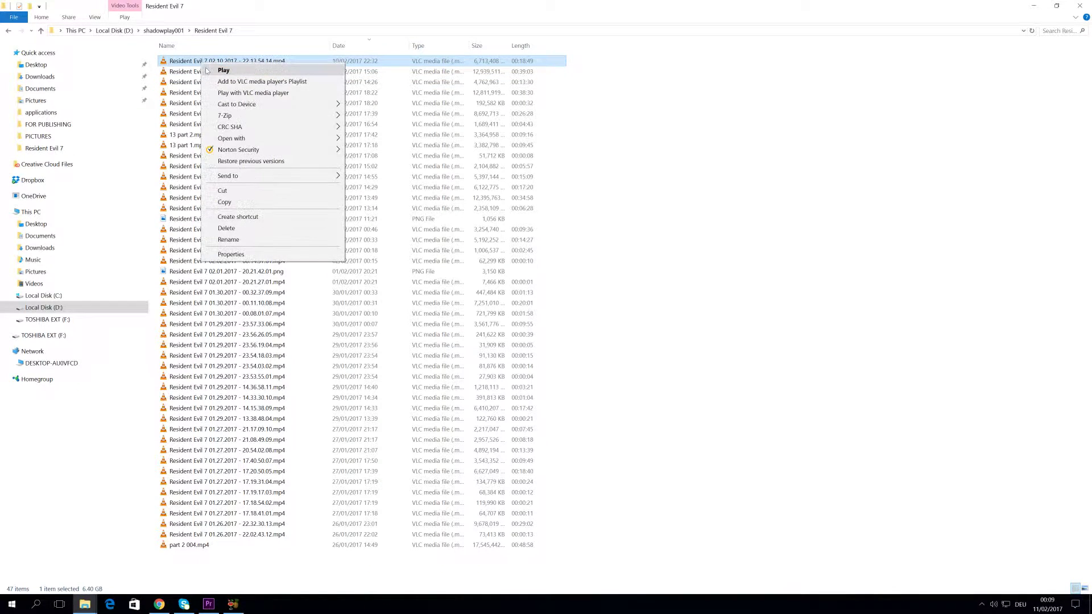
click(231, 255)
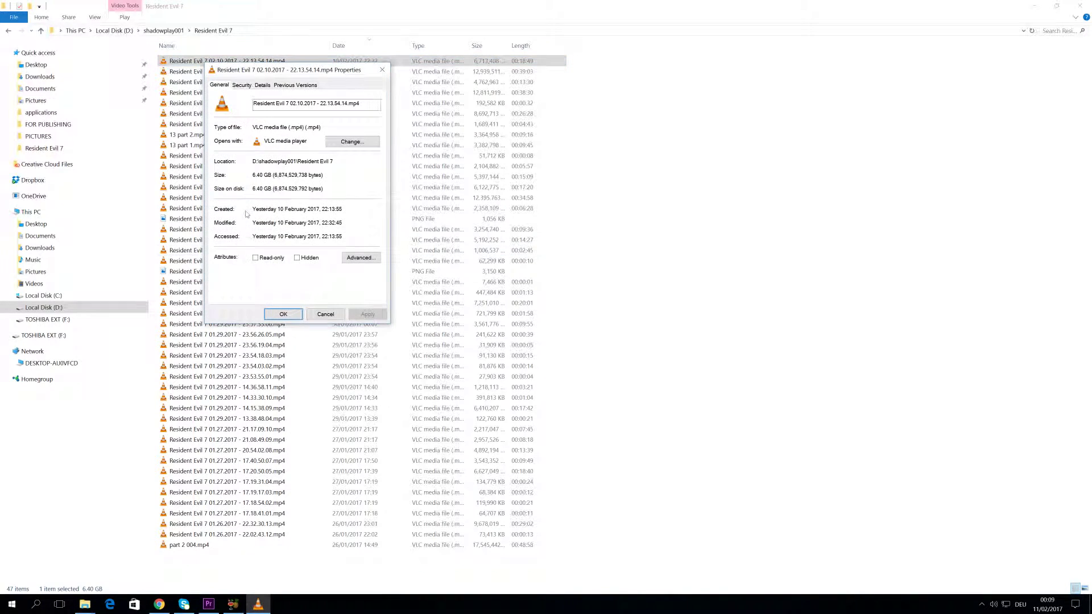
click(263, 85)
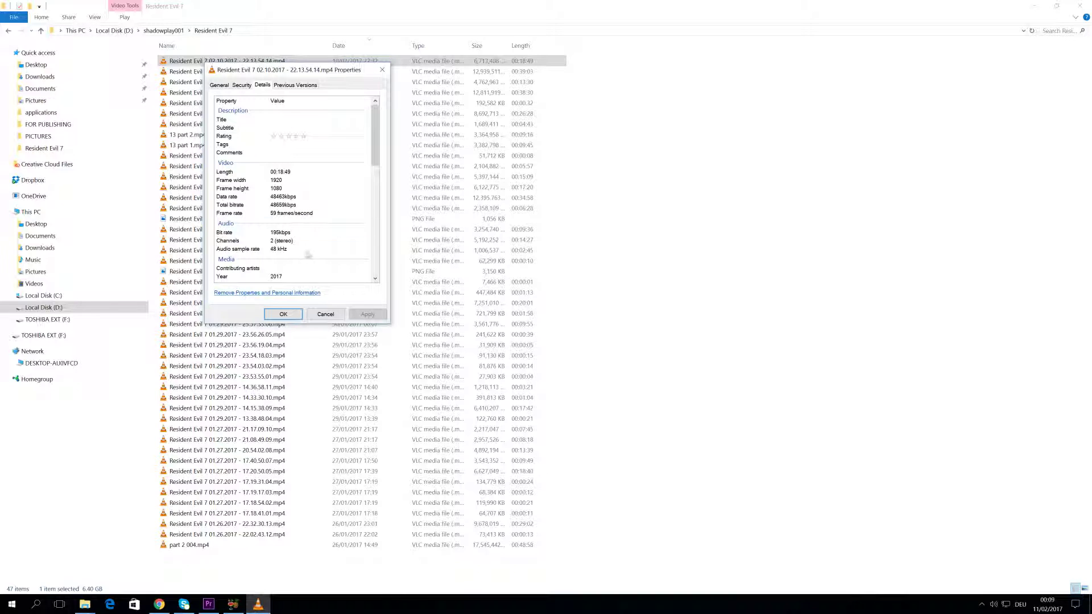
click(328, 315)
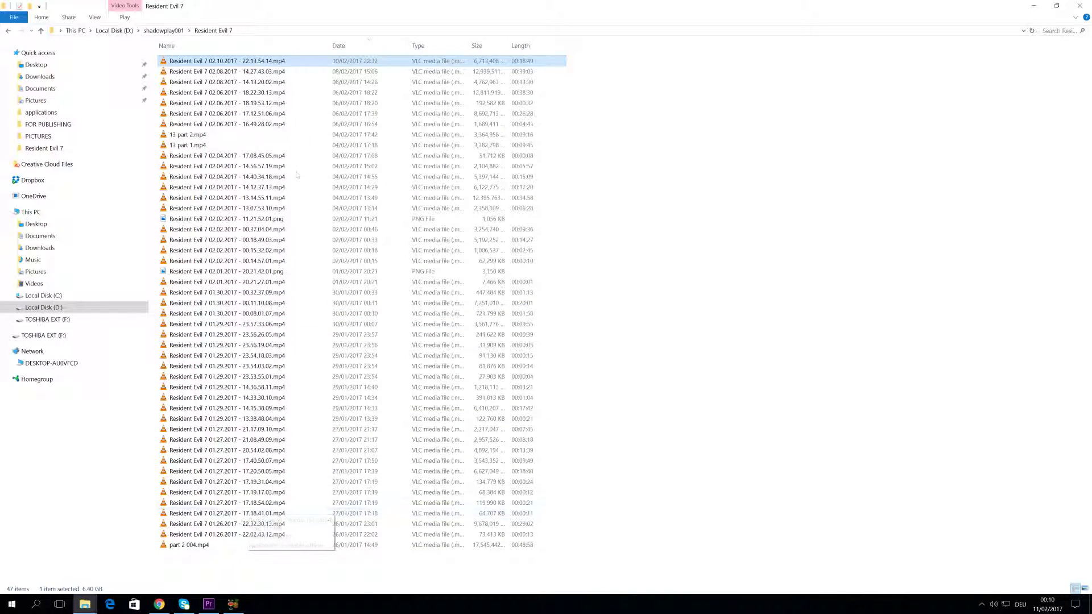
Switch to HandBrake and review the picture, video and expanded audio track settings for the loaded recording
click(232, 604)
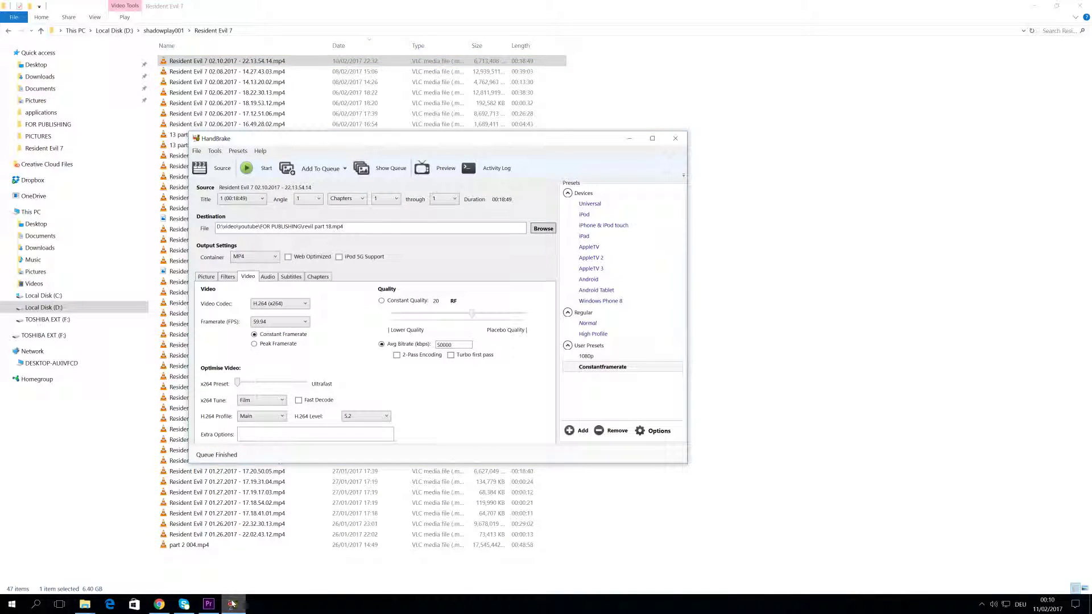
click(212, 276)
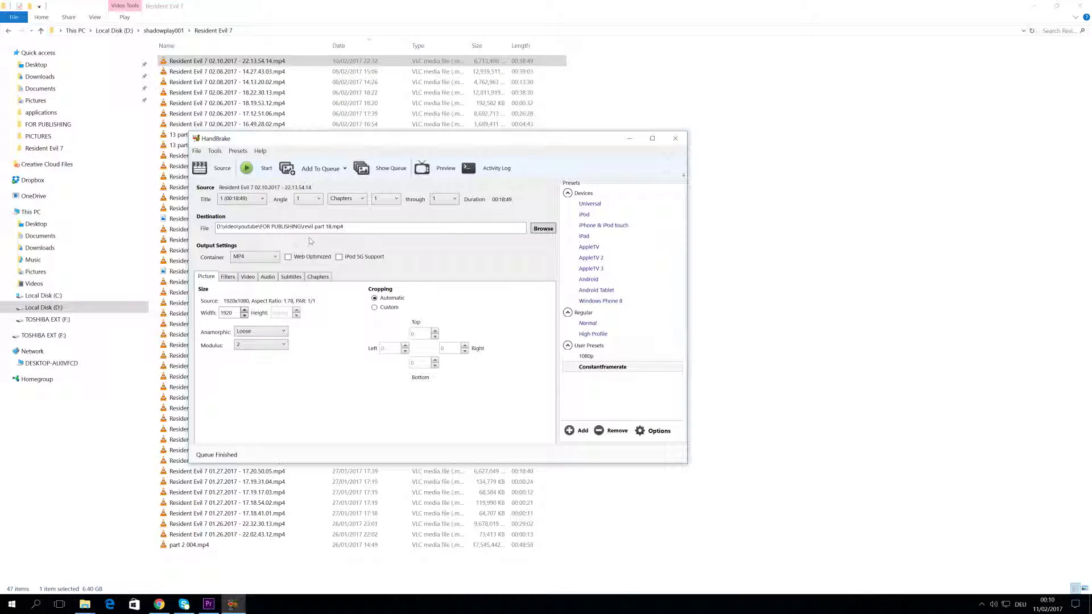
drag(571, 135, 549, 137)
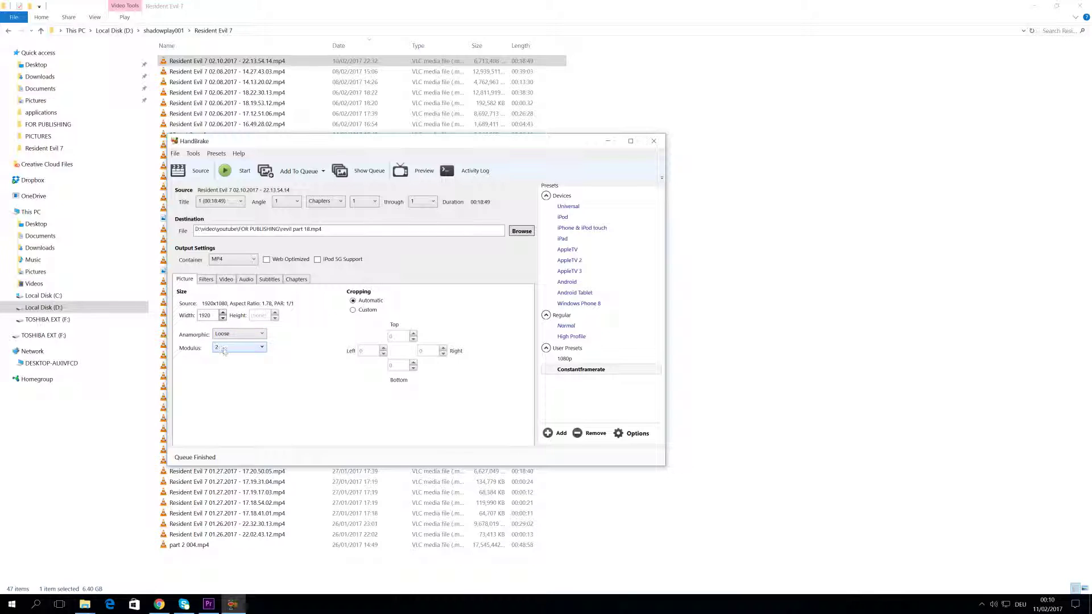
click(226, 280)
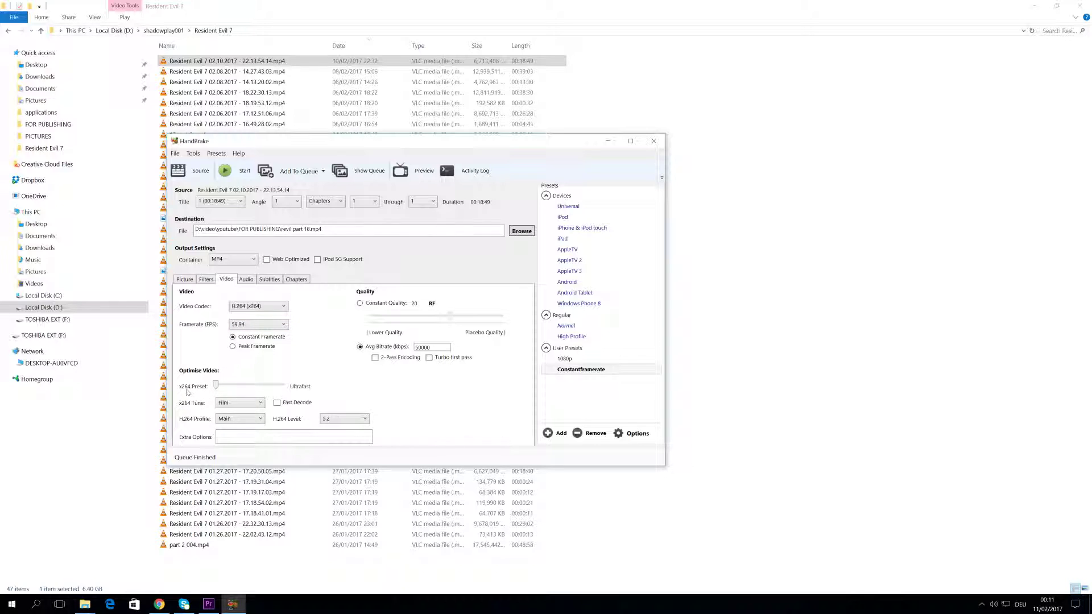
mouse_move(216, 385)
click(246, 279)
click(494, 328)
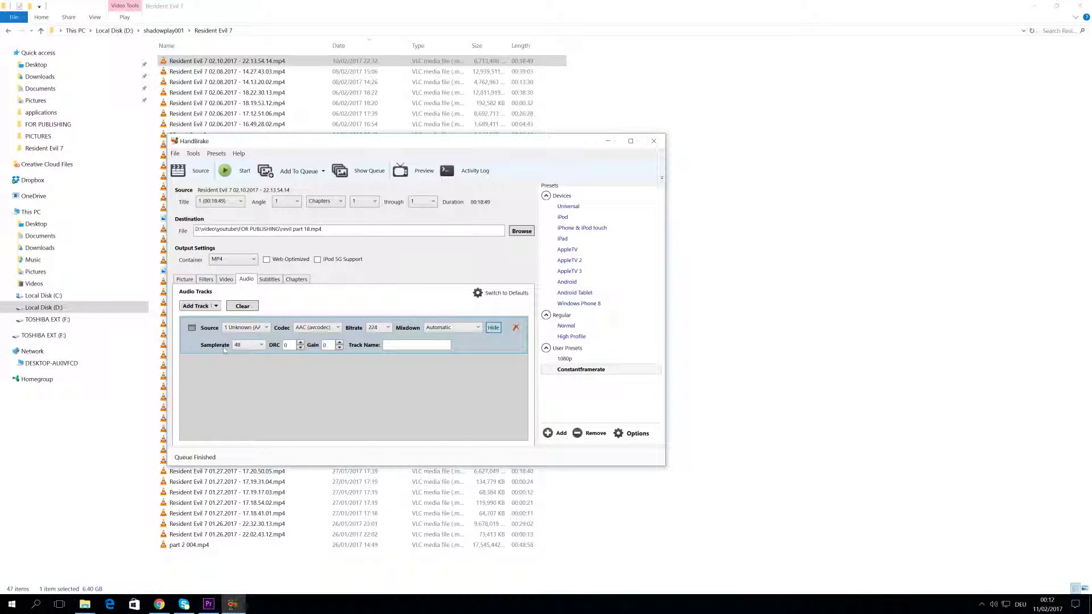
Check the original recording's bitrate and frame rate in its file properties again, and return to HandBrake to compare
right_click(217, 64)
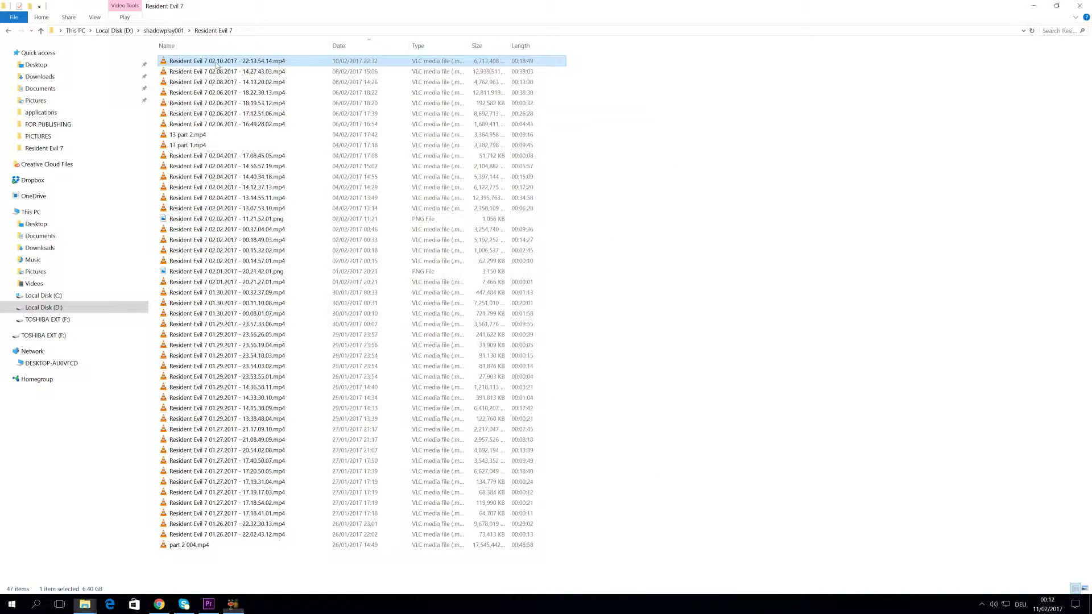
click(246, 255)
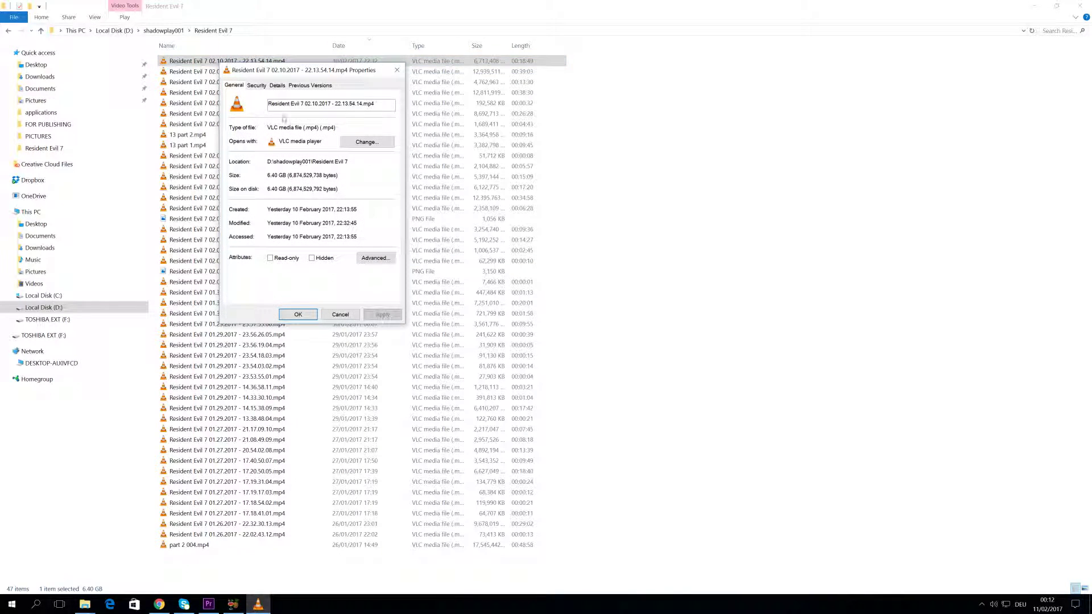
click(278, 86)
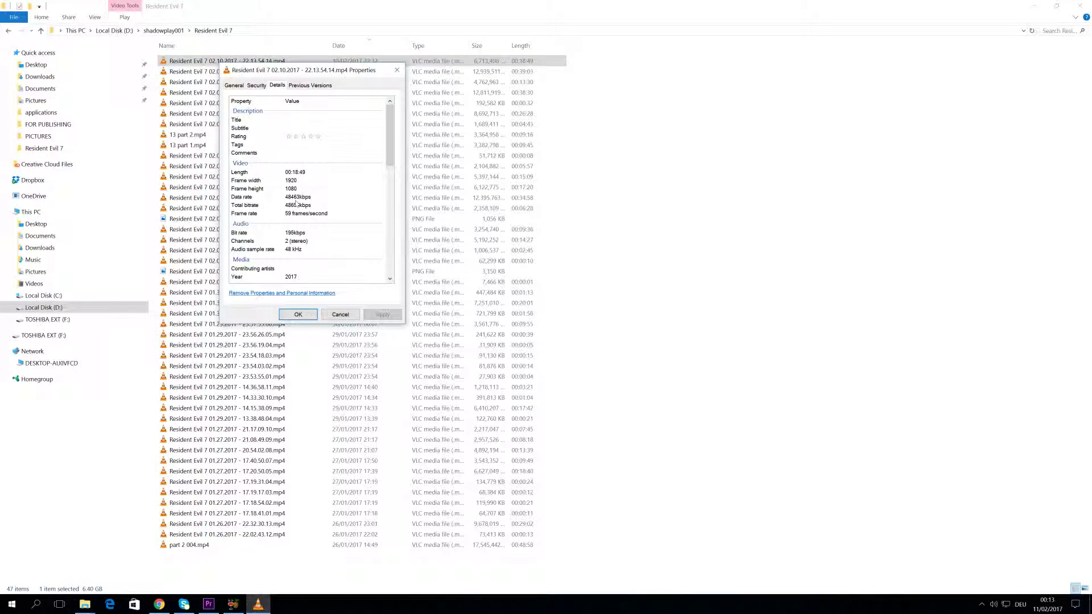
key(alt+Tab)
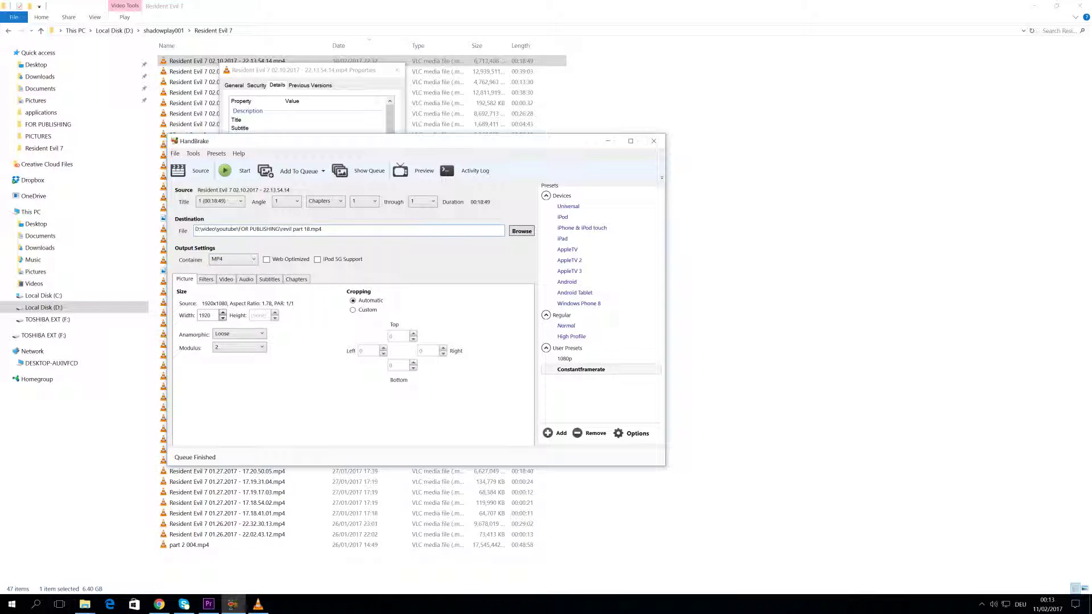
Switch to File Explorer and open the folder D:\video\youtube\FOR PUBLISHING
click(653, 79)
click(150, 33)
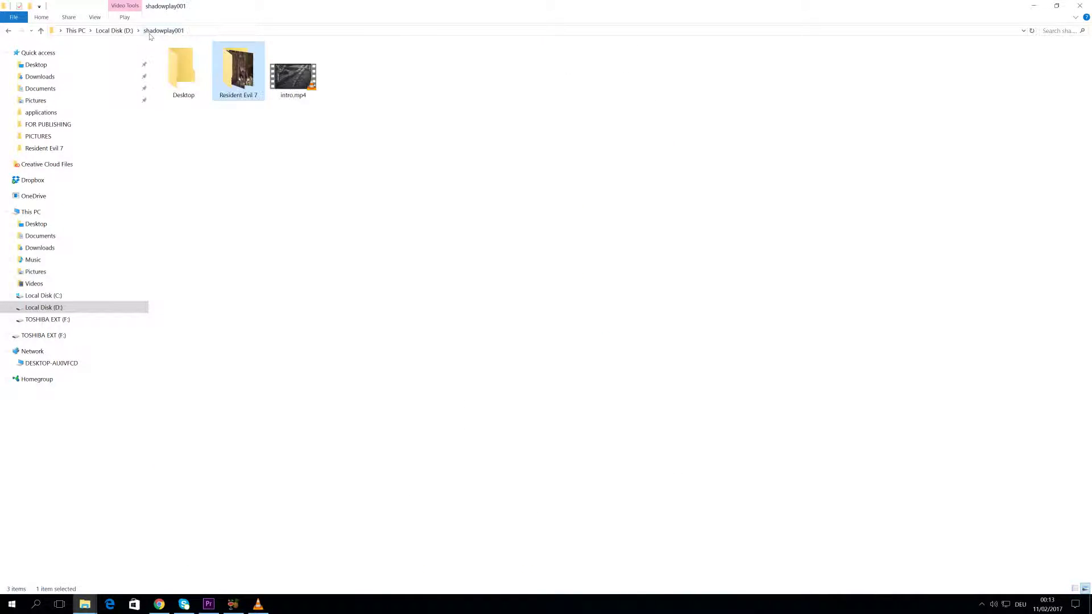
click(133, 35)
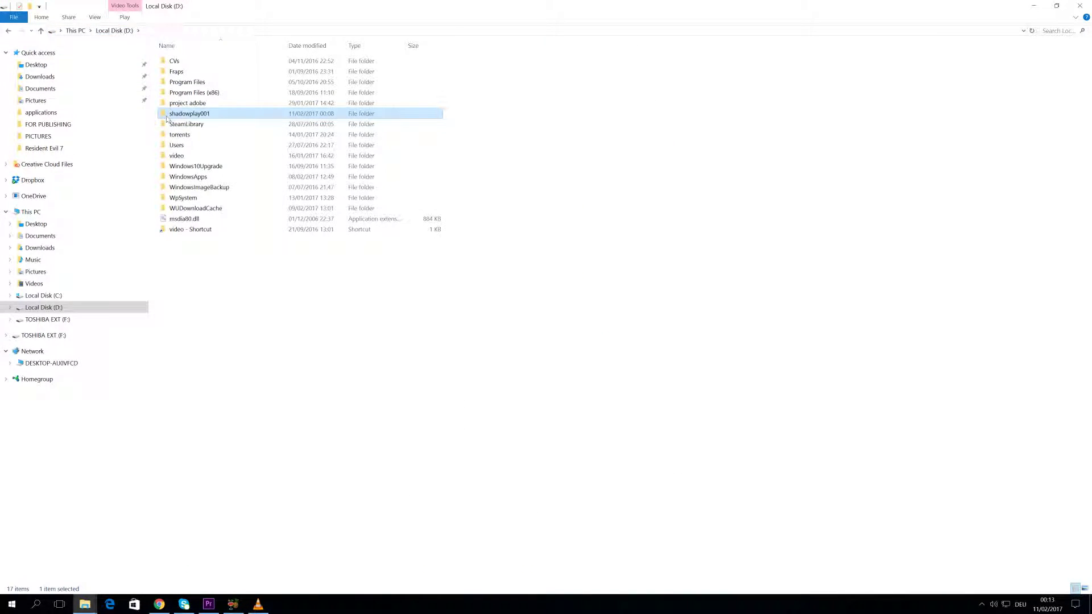
click(186, 157)
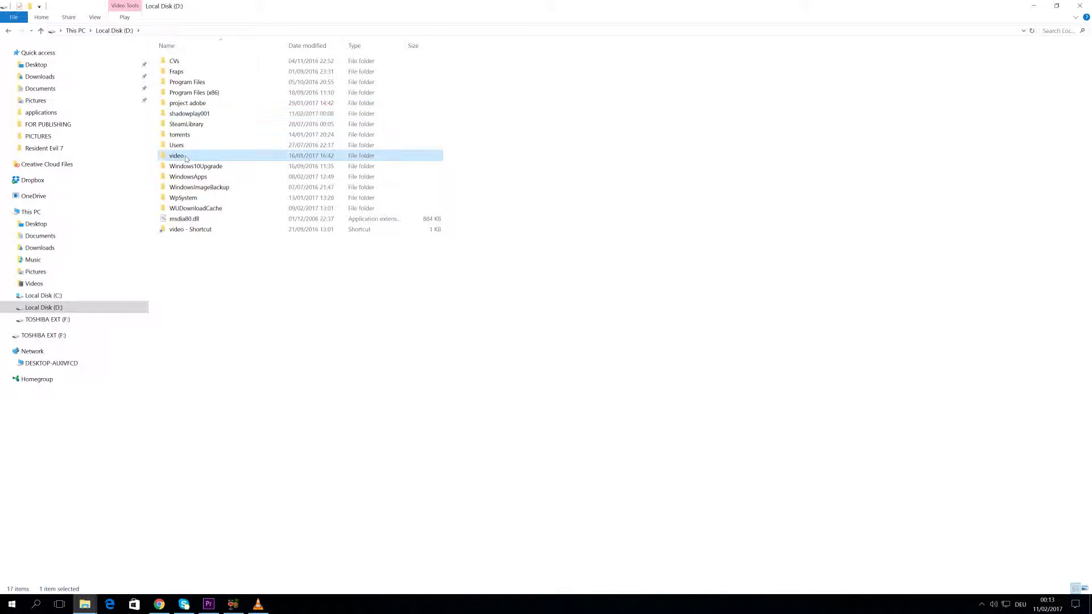
double_click(185, 157)
double_click(179, 71)
click(231, 159)
key(f)
key(f)
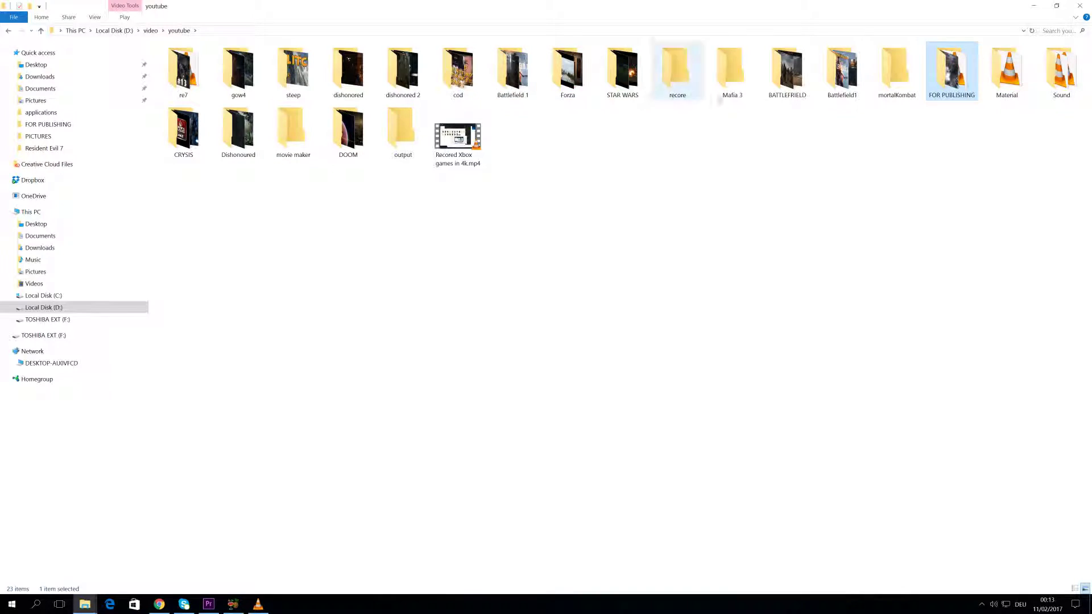
double_click(951, 85)
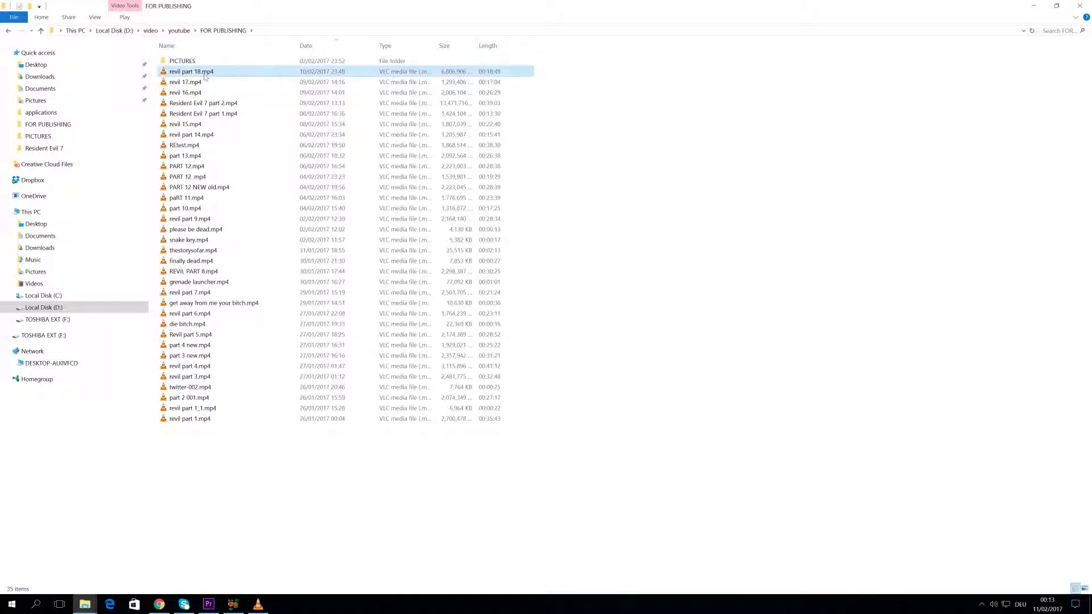
Examine the file properties and details of the converted video revil part 18.mp4
right_click(205, 77)
click(233, 266)
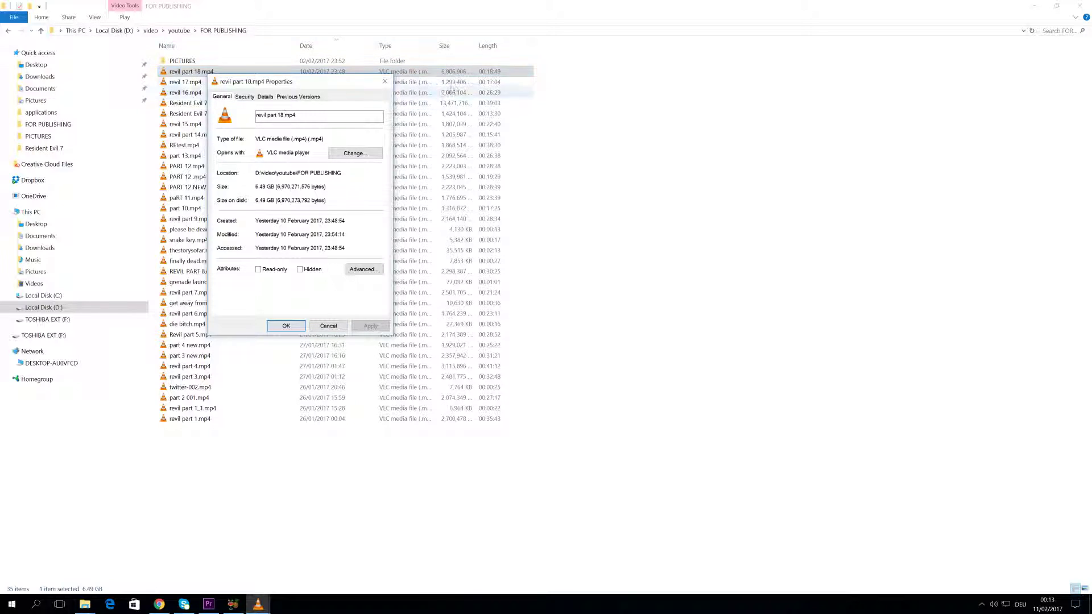
drag(320, 81, 337, 153)
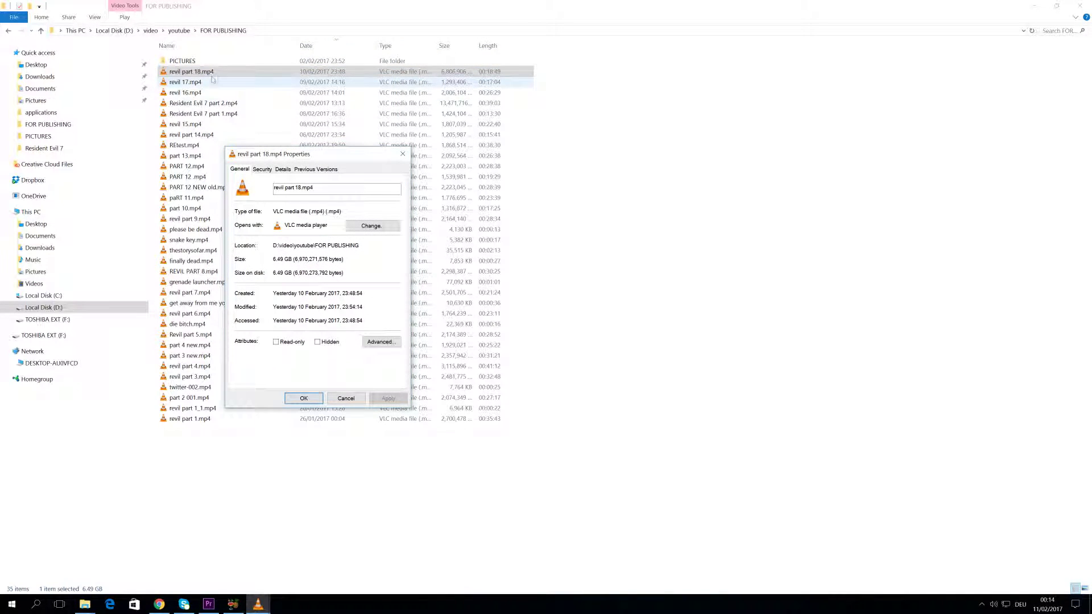
click(262, 170)
click(281, 171)
click(301, 297)
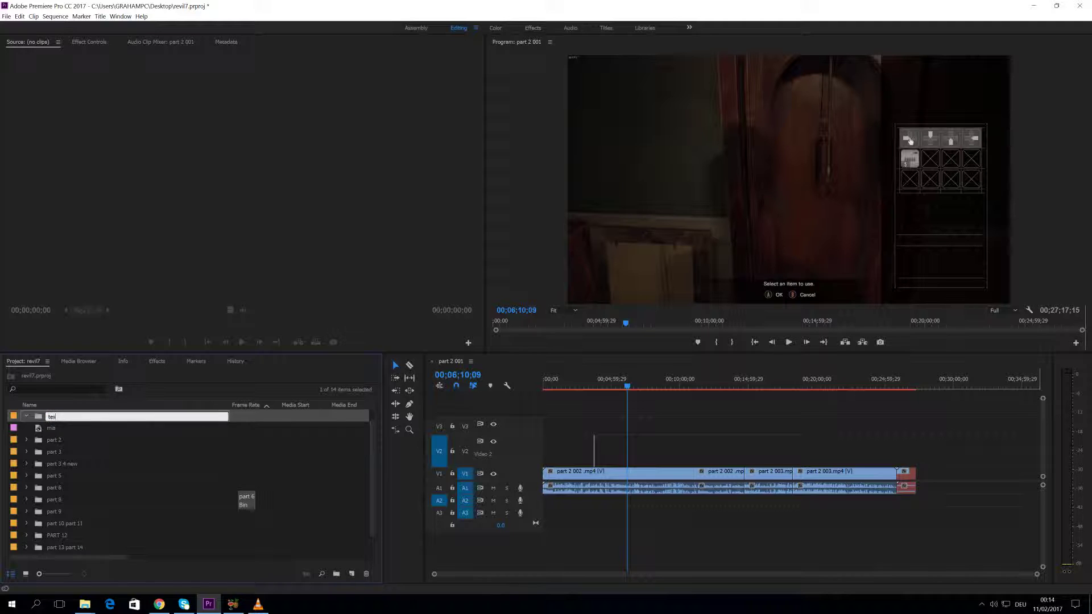
Name the new bin "test" in the Premiere Pro project
text(tes)
key(Return)
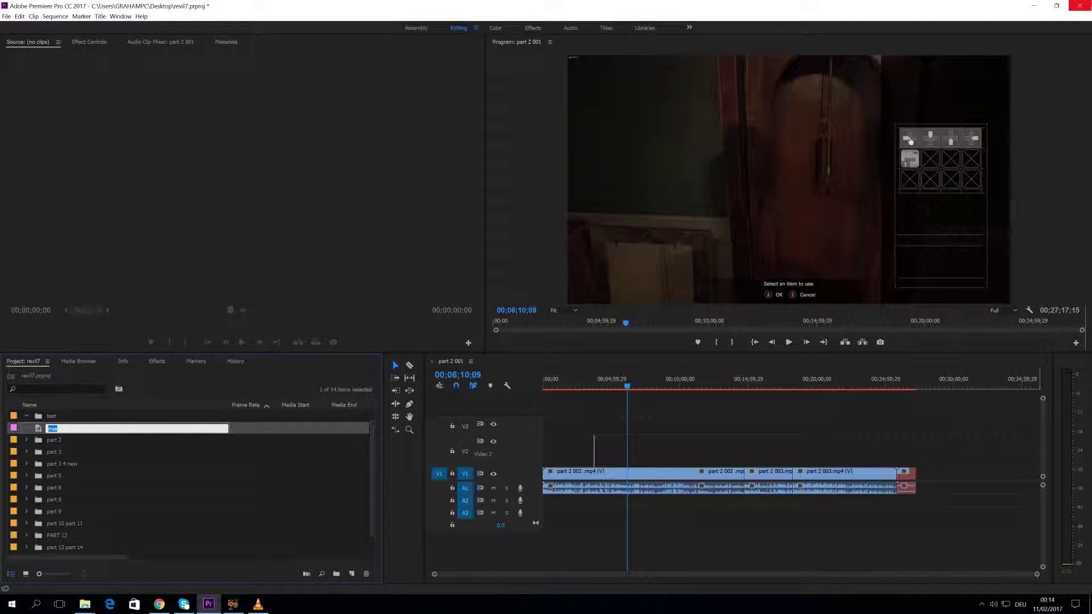
Import revil part 18.mp4 from the FOR PUBLISHING folder into the test bin and create a sequence from it
click(1056, 6)
drag(447, 13, 831, 229)
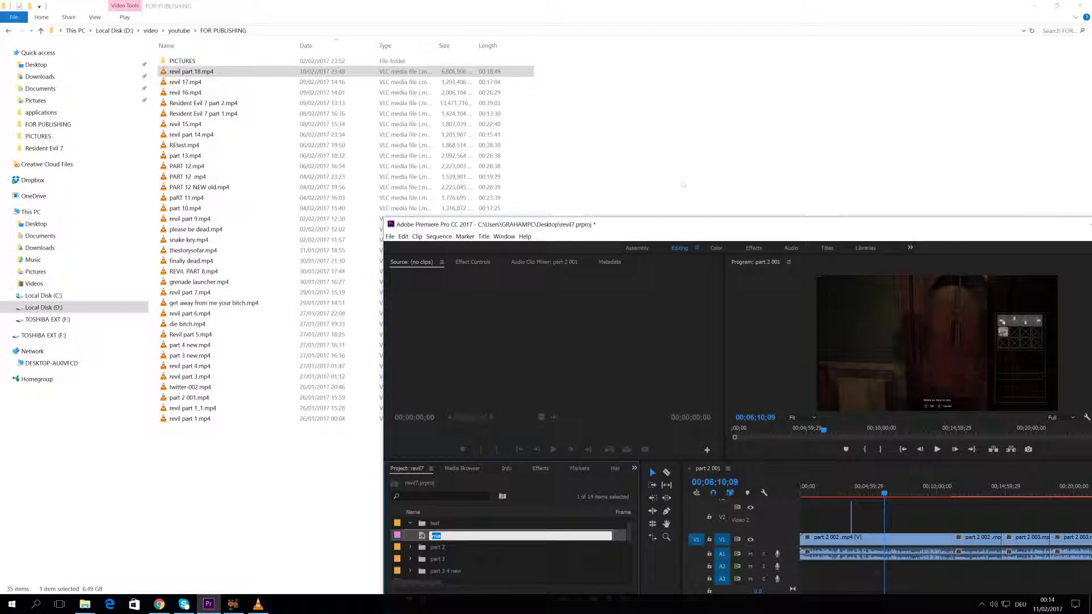
click(225, 75)
drag(224, 76, 470, 539)
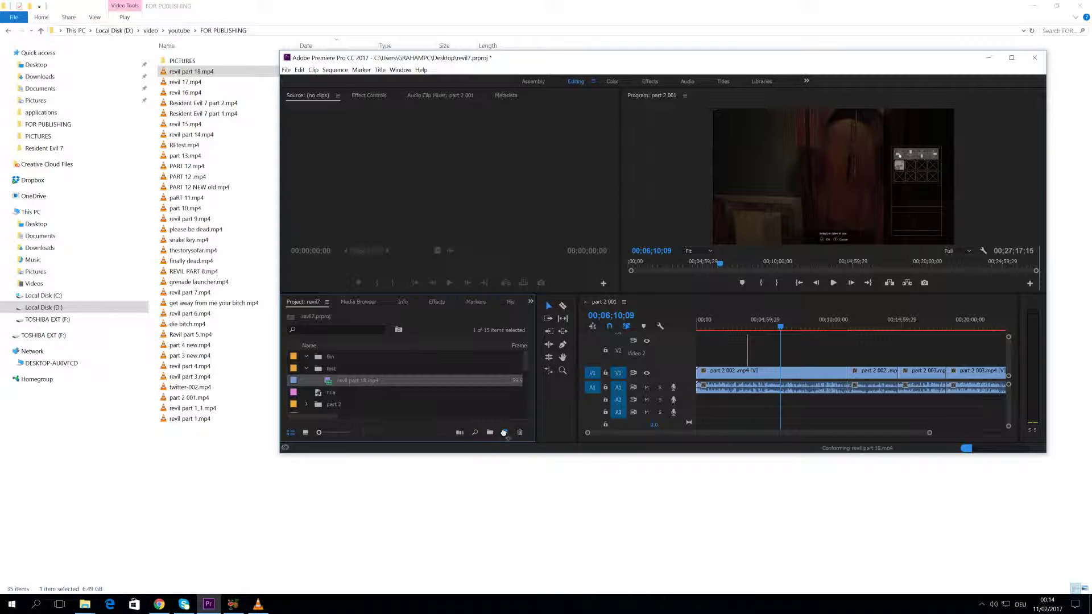
drag(506, 436, 504, 434)
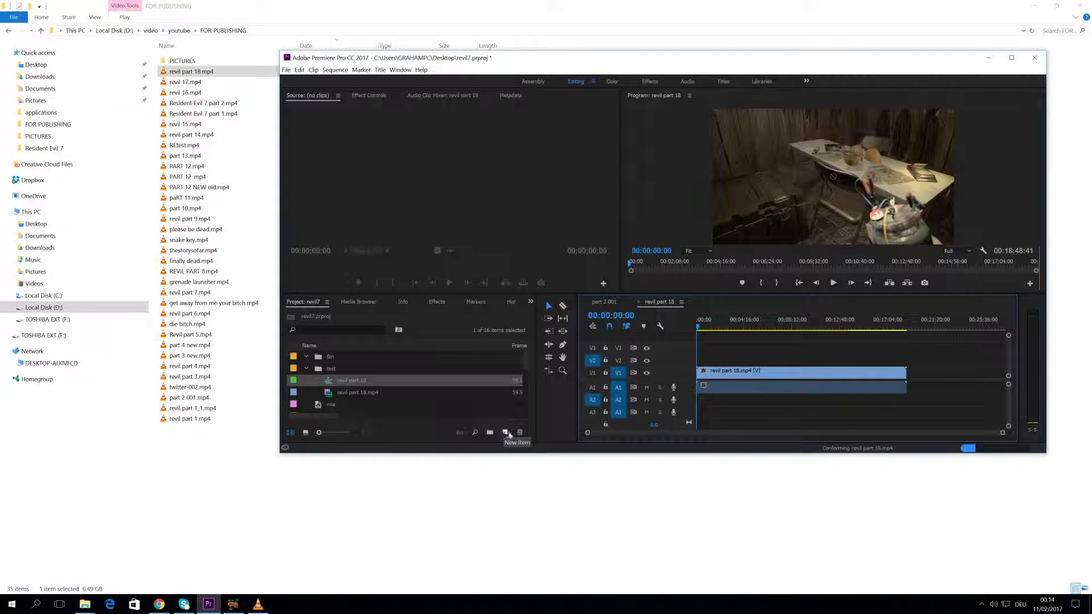
drag(773, 62, 669, 75)
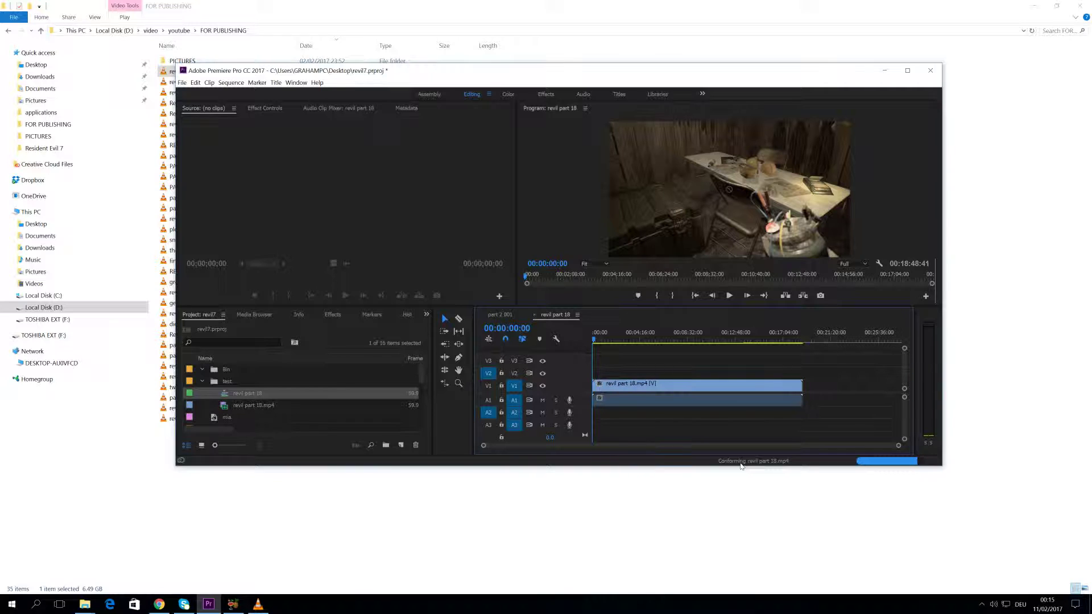
Play the revil part 18 sequence, and replay it from the start to check its picture and audio
click(729, 295)
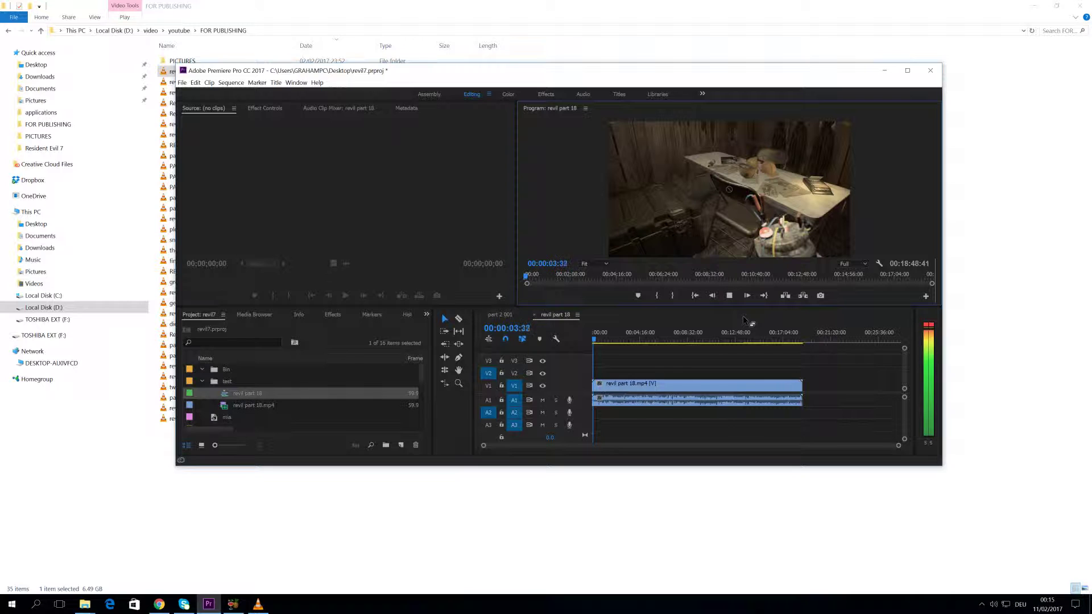
click(907, 70)
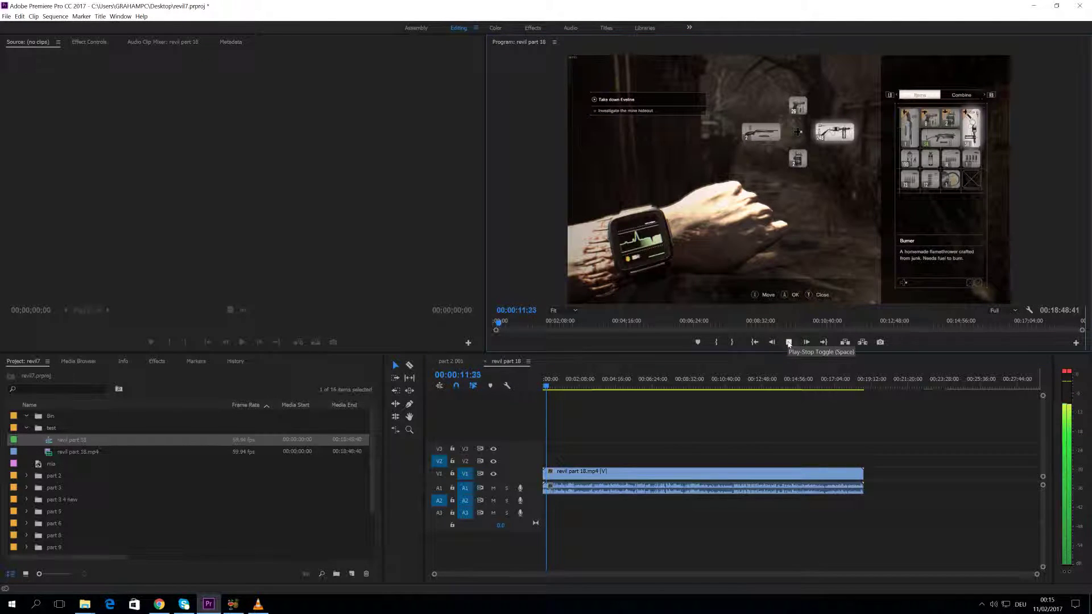
click(788, 343)
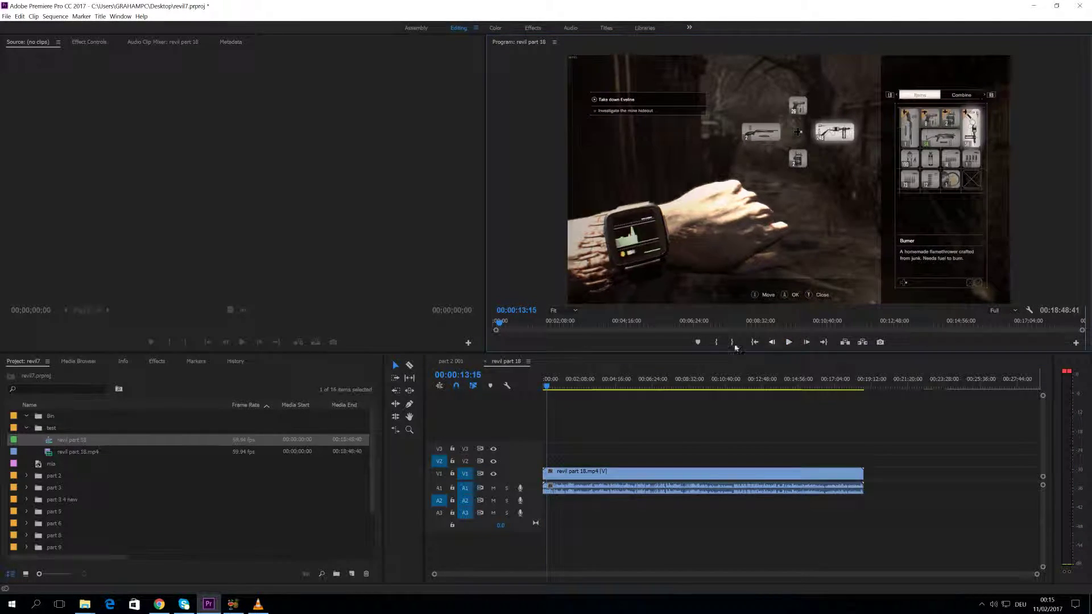
click(546, 388)
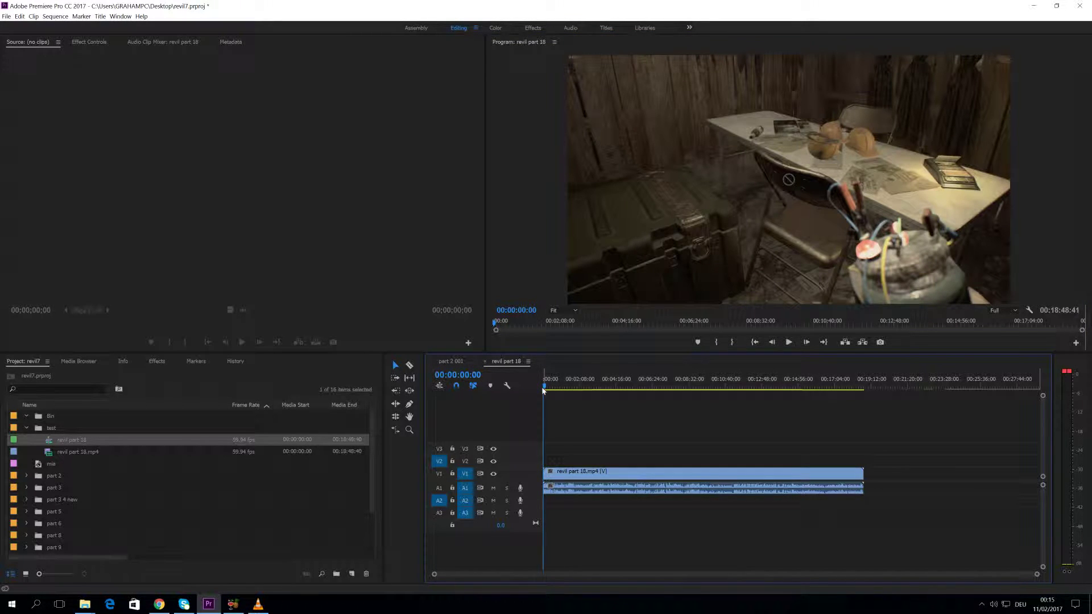
drag(550, 388, 545, 419)
click(789, 342)
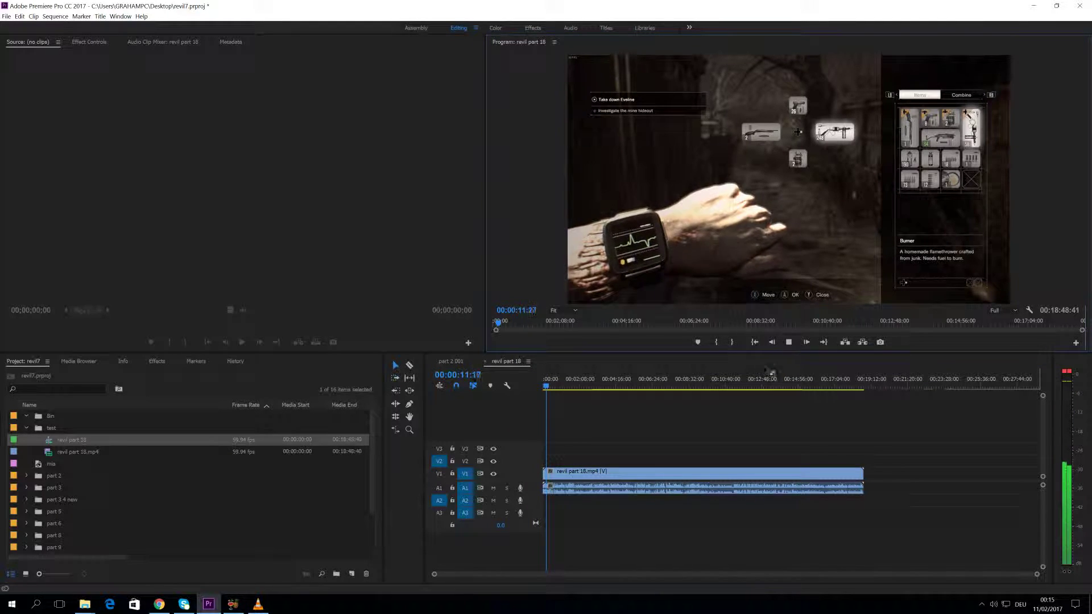
drag(1037, 574, 515, 576)
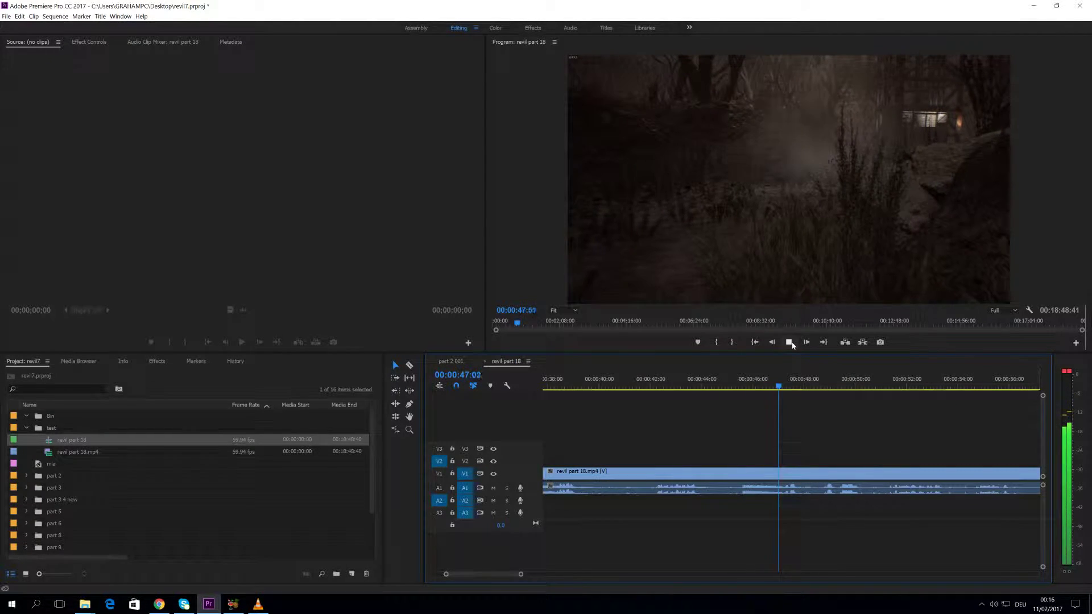
click(790, 343)
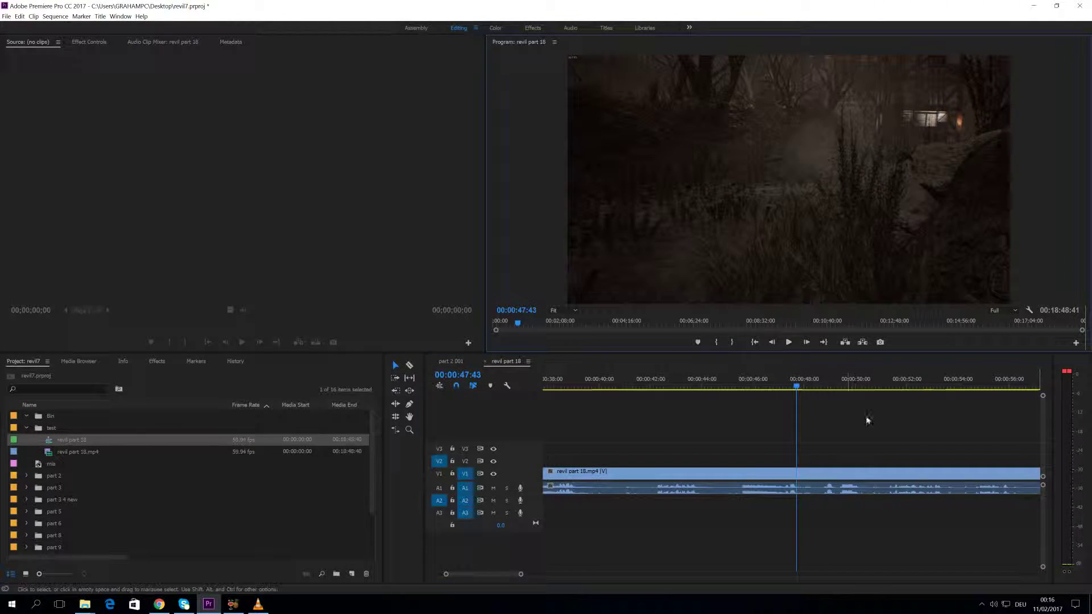
Examine the frame rate and audio format in the properties of the revil part 18.mp4 timeline clip
right_click(784, 473)
click(811, 456)
mouse_move(73, 88)
mouse_down()
mouse_move(116, 89)
mouse_move(87, 97)
mouse_up()
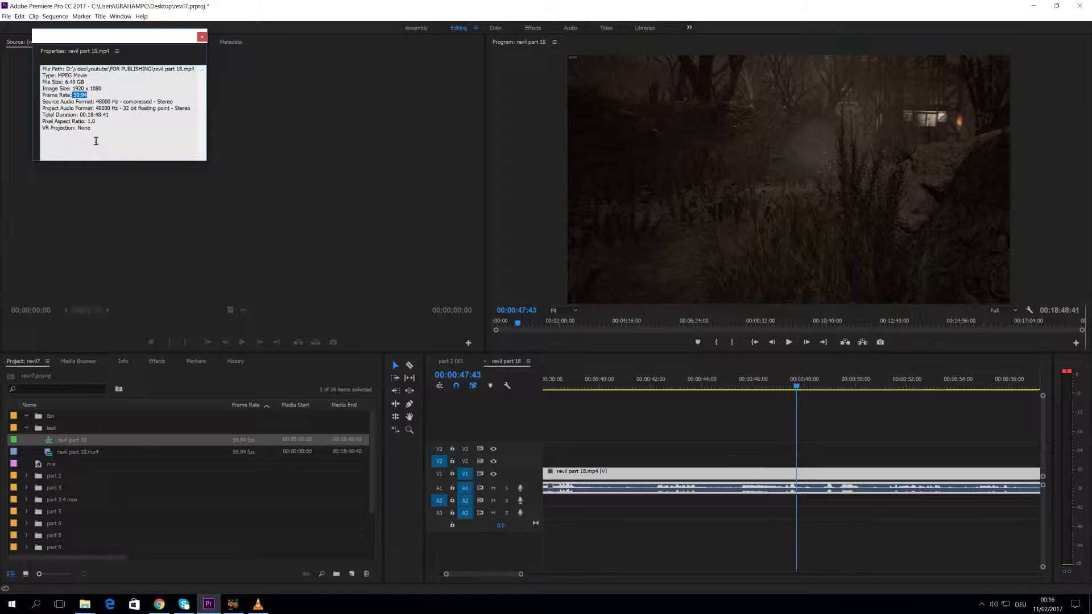
click(111, 104)
click(202, 38)
click(1056, 6)
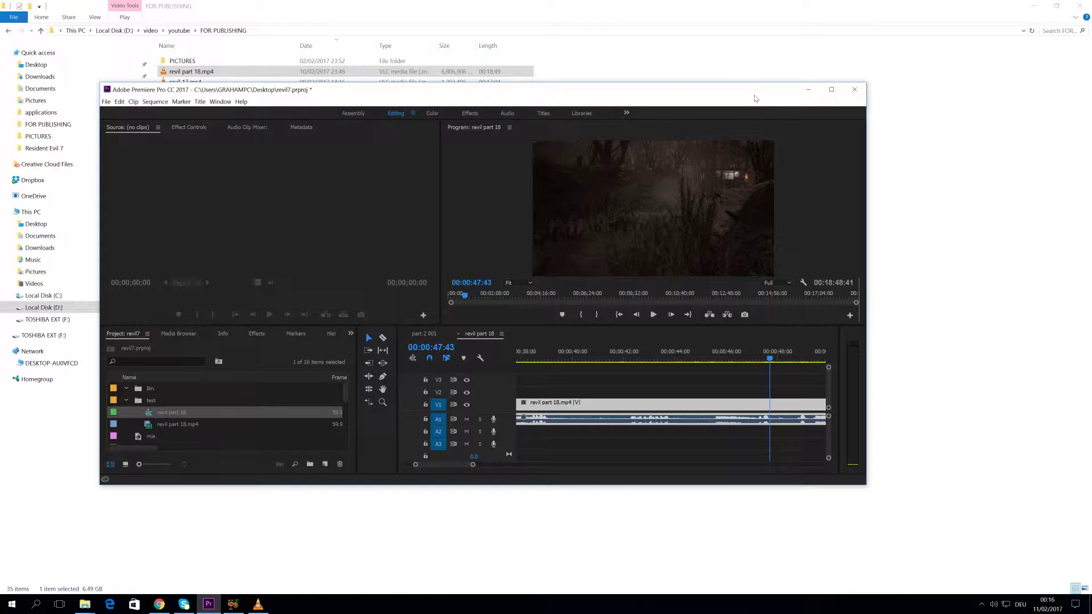